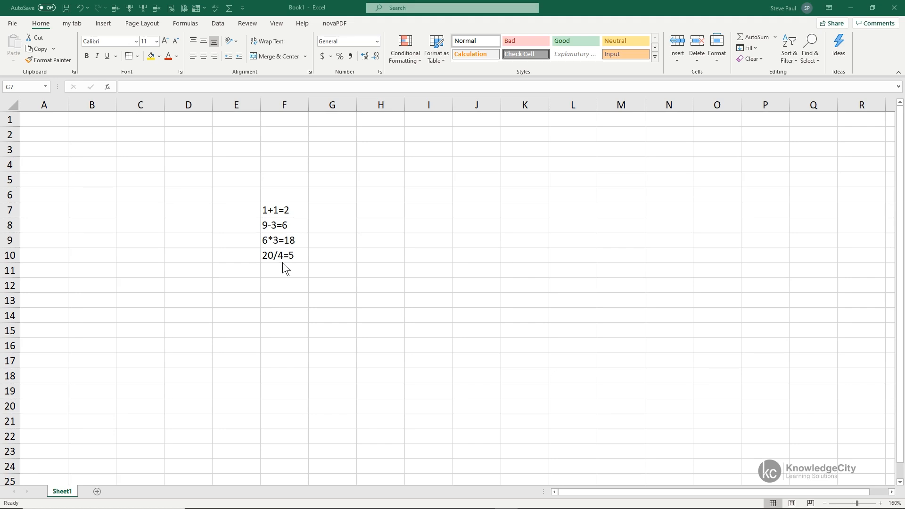
- Enter the formula =1+1 in cell G7, then reopen the cell to check its formula
{"action": "left_click_drag", "start_coordinate": [326, 209], "coordinate": [330, 254]}
{"action": "key", "text": "F2"}
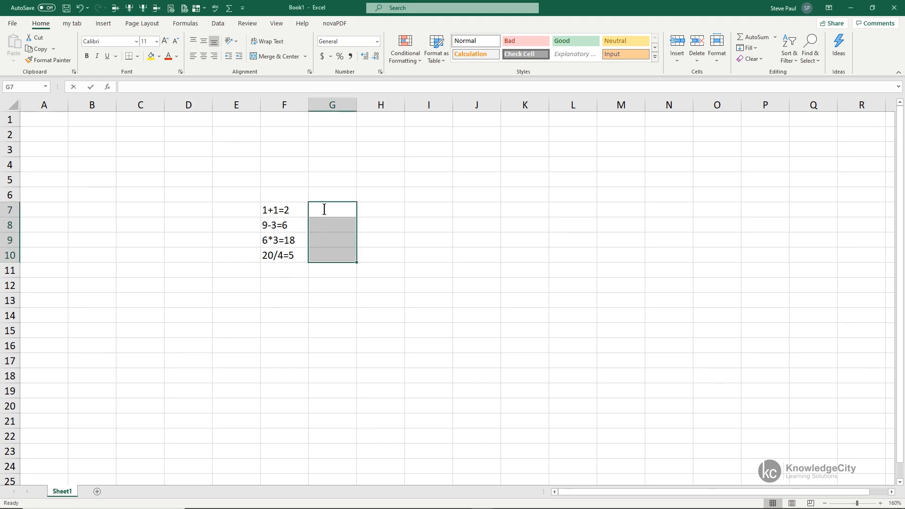
{"action": "left_click", "coordinate": [382, 315]}
{"action": "left_click", "coordinate": [357, 210]}
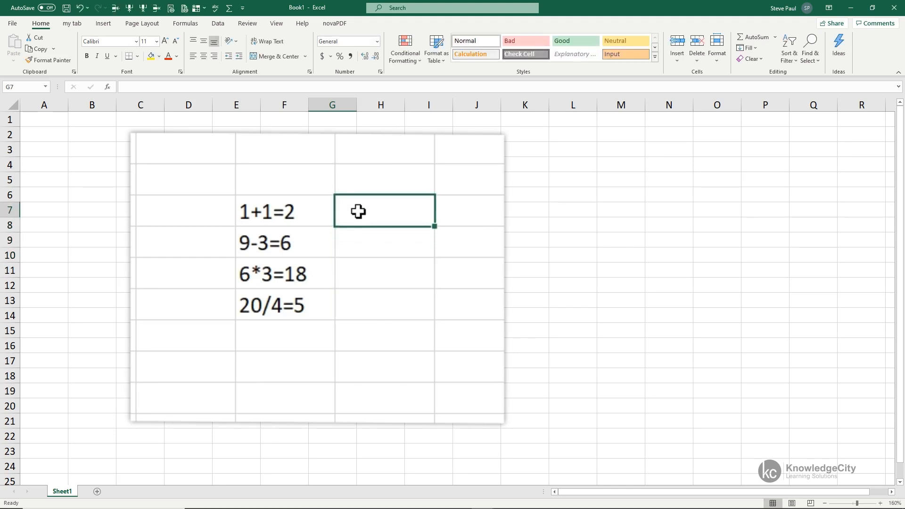
{"action": "type", "text": "="}
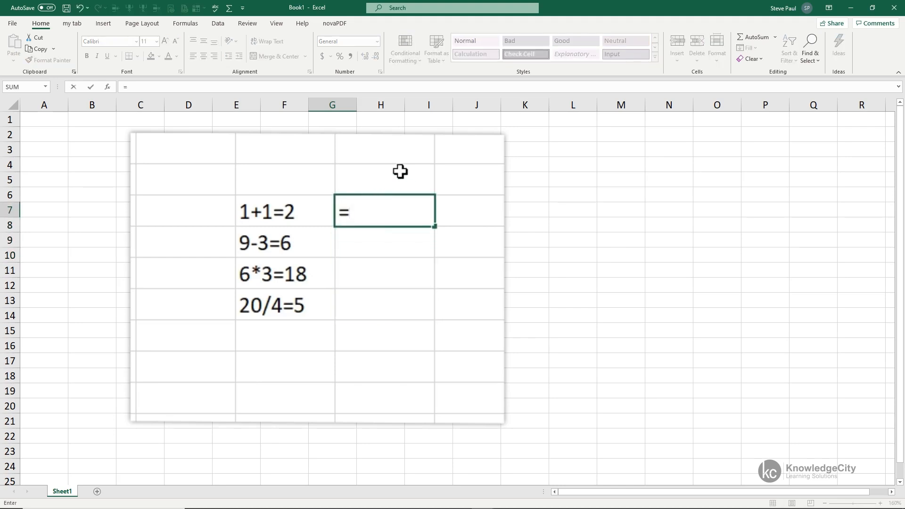
{"action": "type", "text": "1+1"}
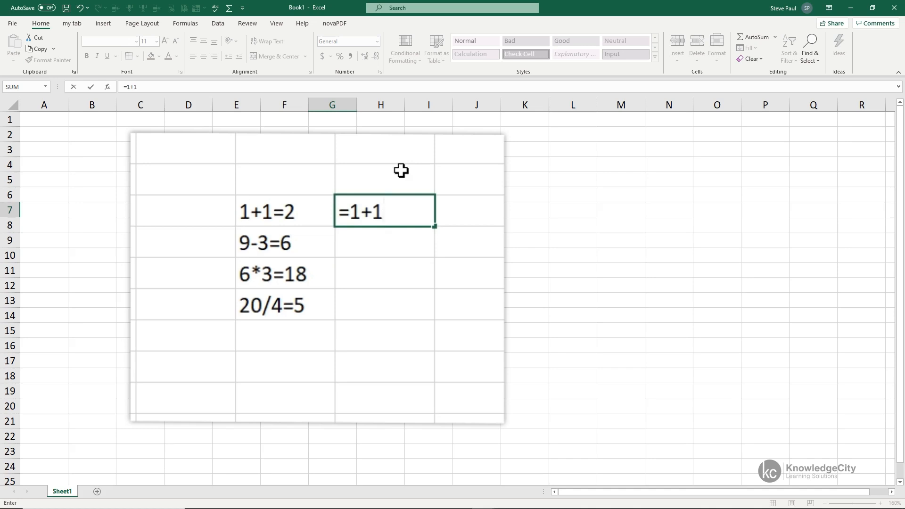
{"action": "key", "text": "Return"}
{"action": "left_click", "coordinate": [396, 210]}
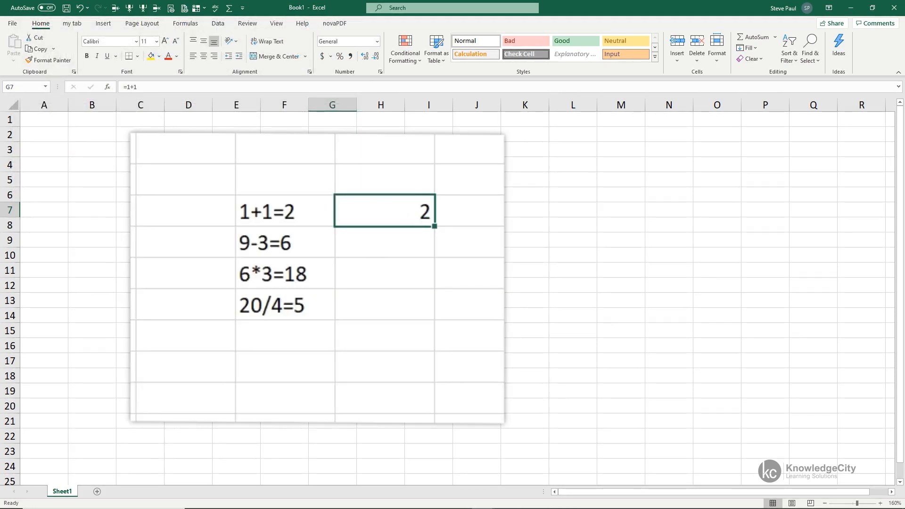
{"action": "double_click", "coordinate": [387, 210]}
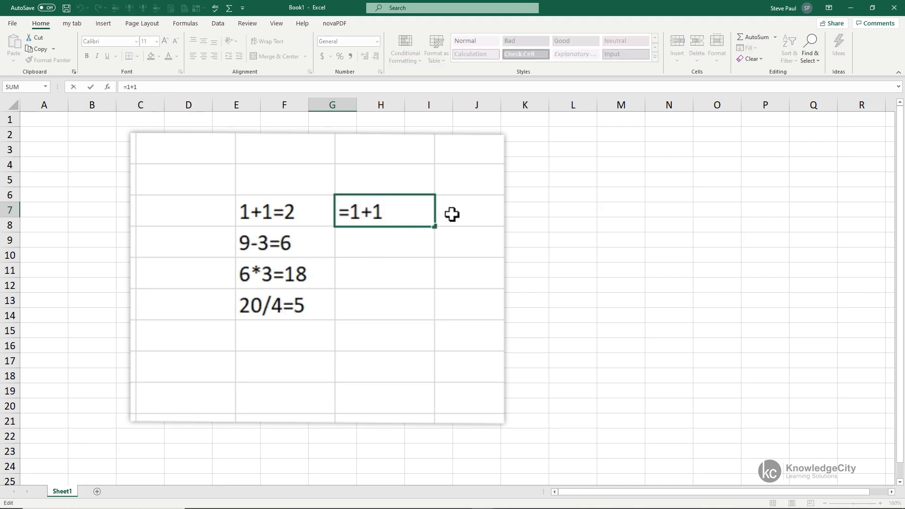
{"action": "key", "text": "Return"}
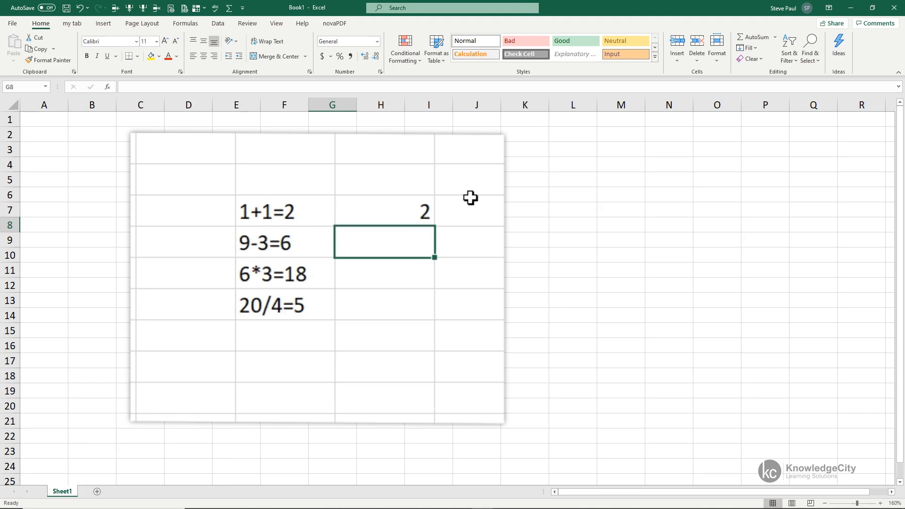
- Enter the formula =9-3 in cell G8 and =6*3 in cell G9
{"action": "type", "text": "="}
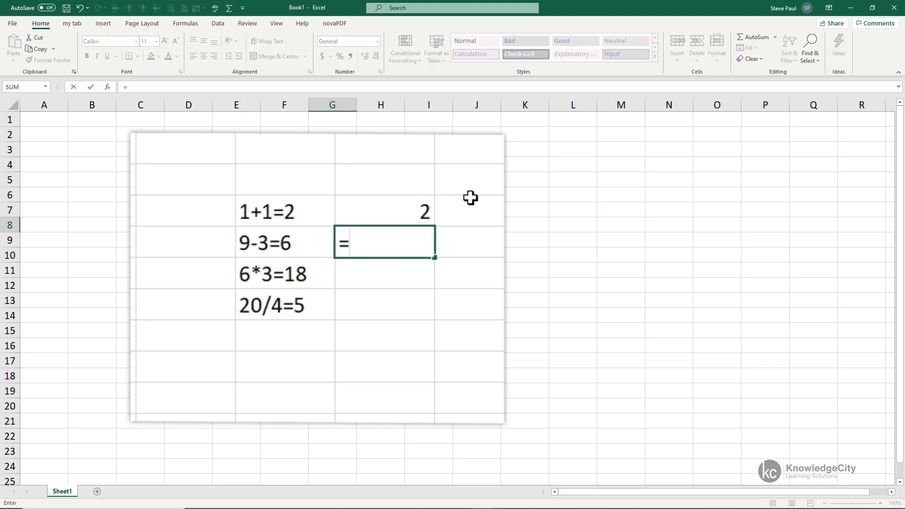
{"action": "type", "text": "9-3"}
{"action": "key", "text": "Return"}
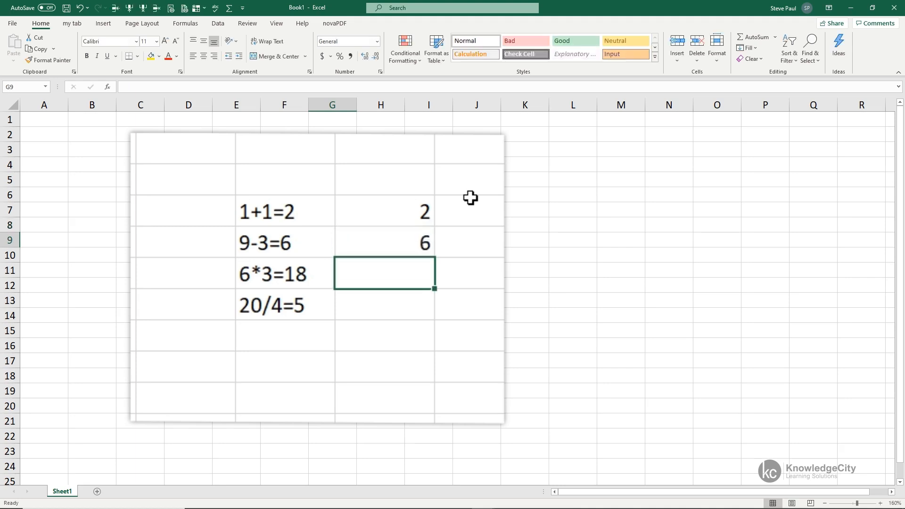
{"action": "type", "text": "="}
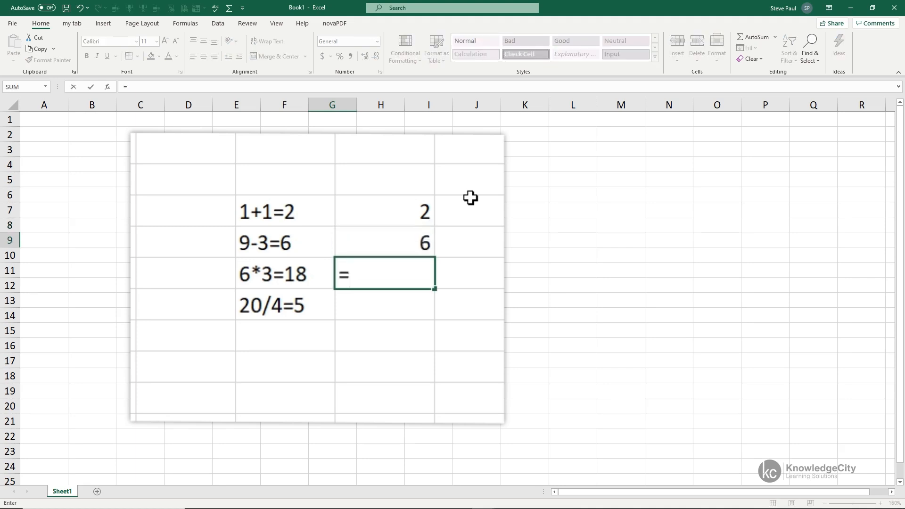
{"action": "type", "text": "6*3"}
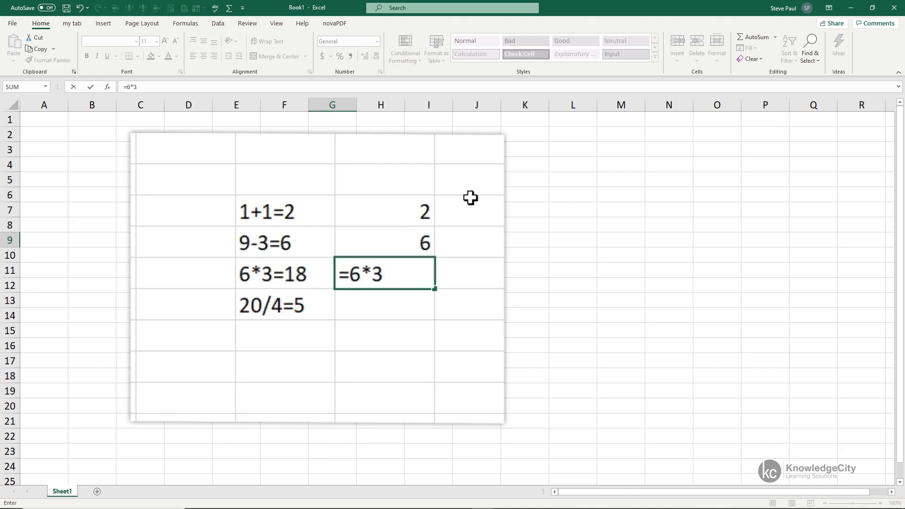
{"action": "key", "text": "Return"}
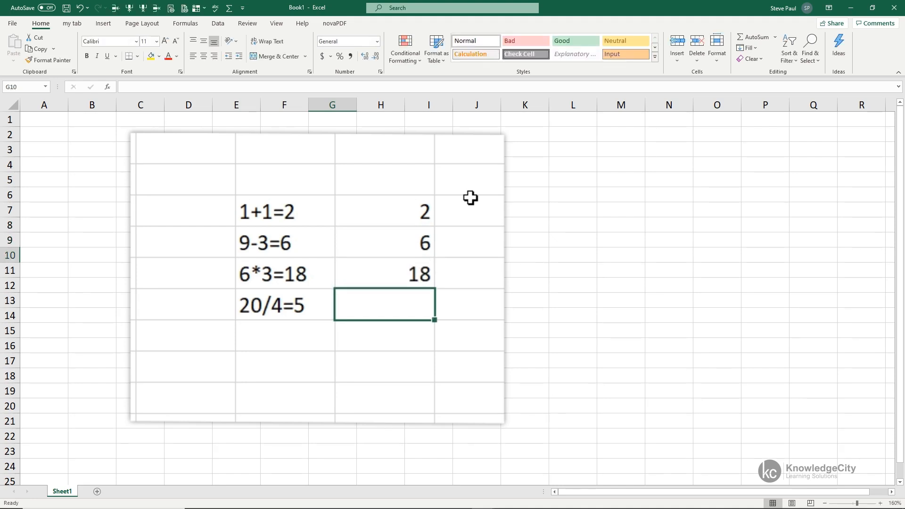
- Enter the formula =20/4 in cell G10, beside the 20/4 example
{"action": "type", "text": "=20"}
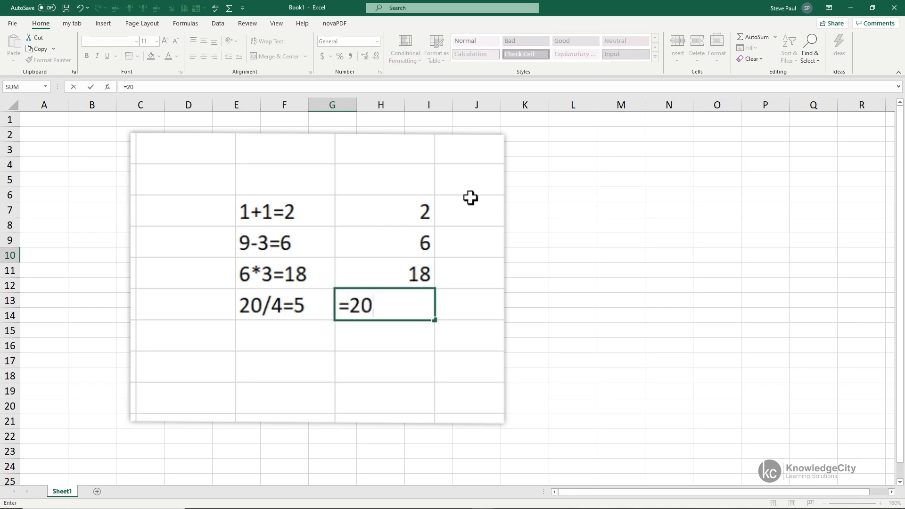
{"action": "type", "text": "/4"}
{"action": "key", "text": "Return"}
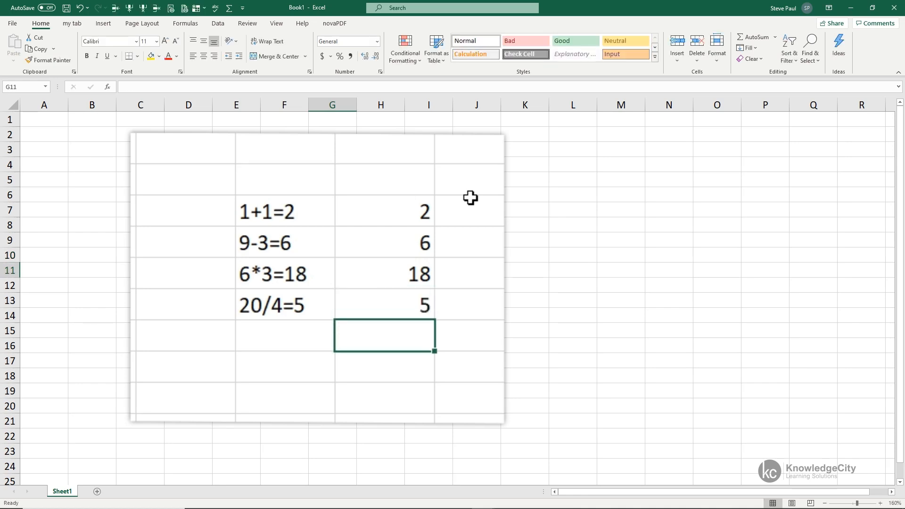
{"action": "left_click", "coordinate": [315, 255]}
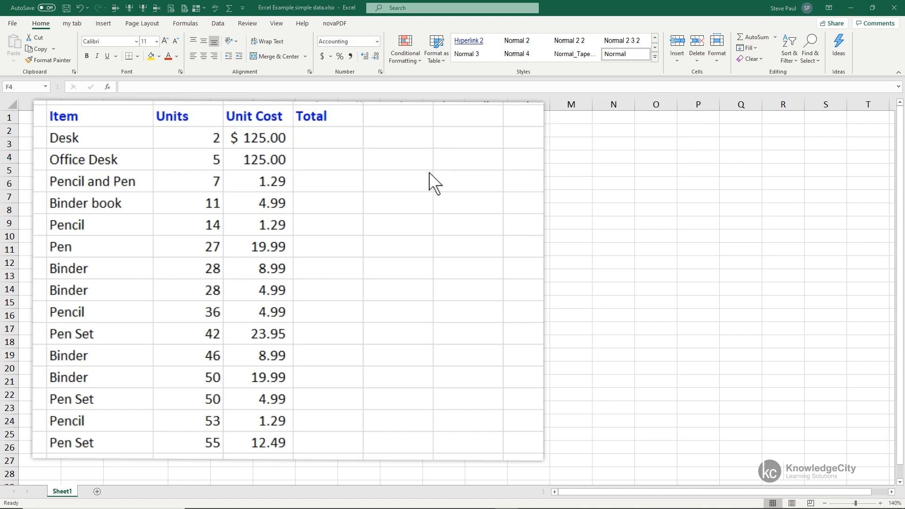
- Calculate the Desk total in F4 with =D4*E4, multiplying its units by its unit cost
{"action": "left_click", "coordinate": [332, 134]}
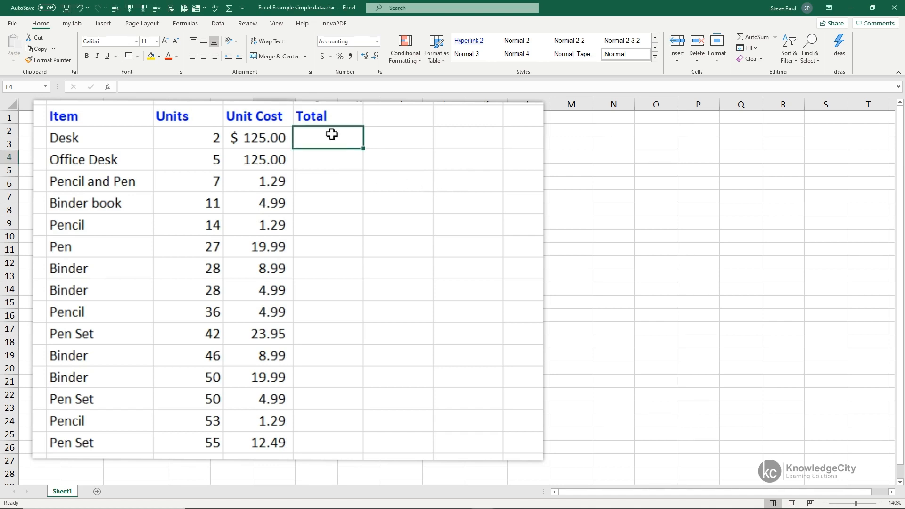
{"action": "type", "text": "="}
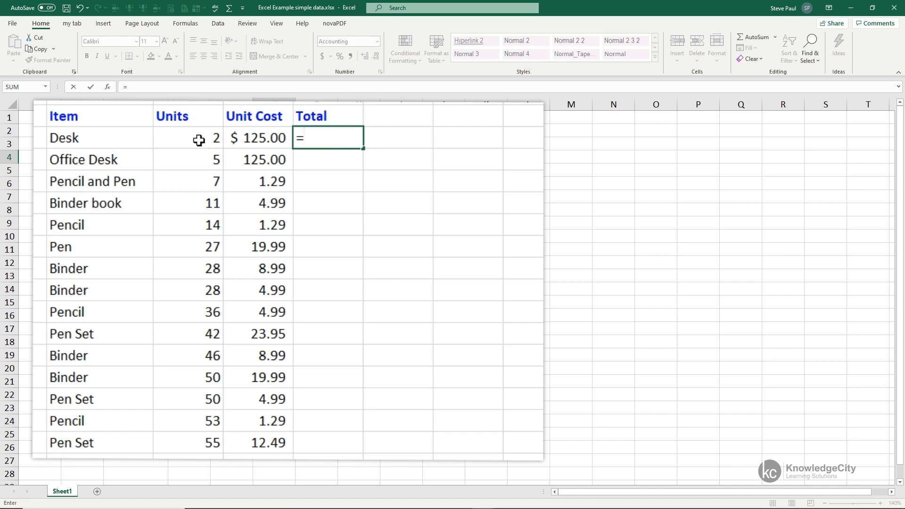
{"action": "type", "text": "d4"}
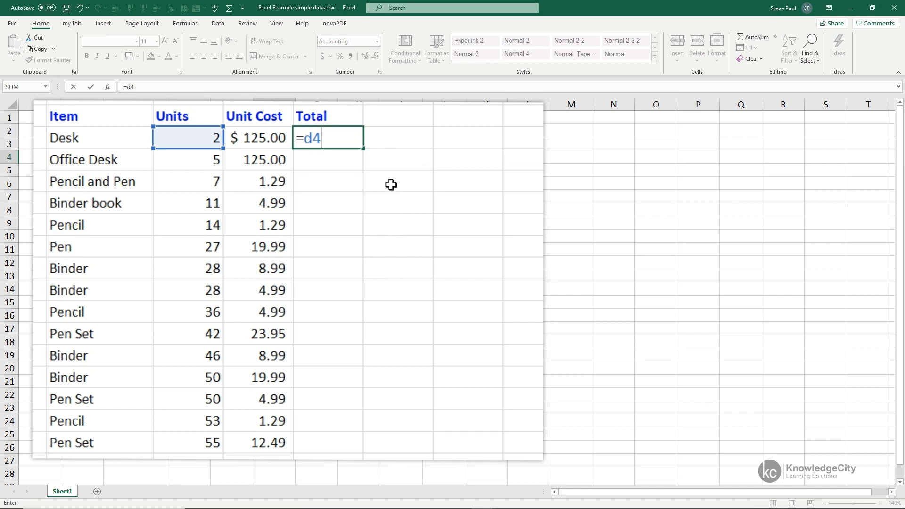
{"action": "type", "text": "*e4"}
{"action": "key", "text": "Return"}
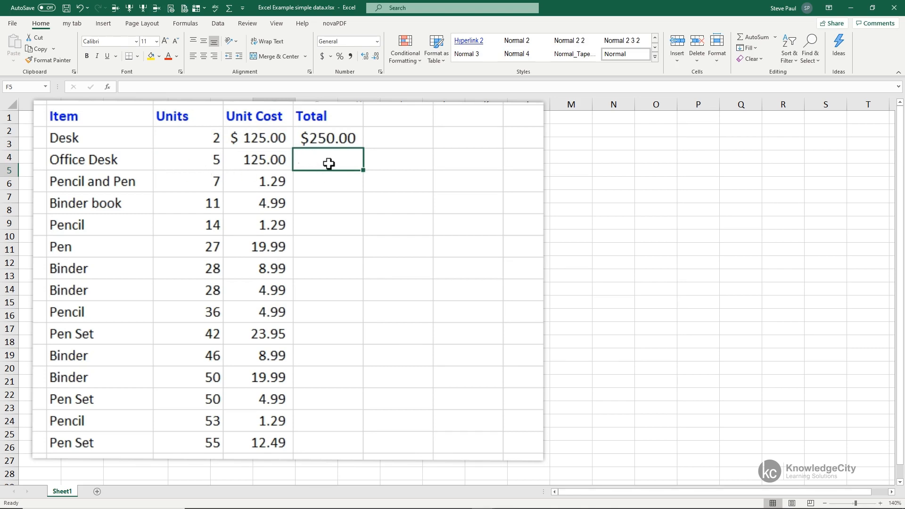
- Calculate the Office Desk total in F5 as =D5*E5 by picking the referenced cells, and review the formula in the cell
{"action": "type", "text": "="}
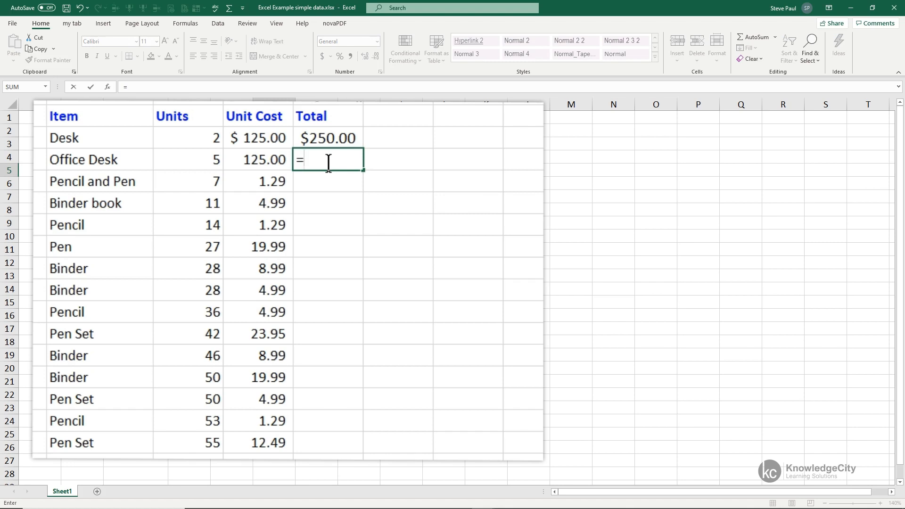
{"action": "left_click", "coordinate": [209, 163]}
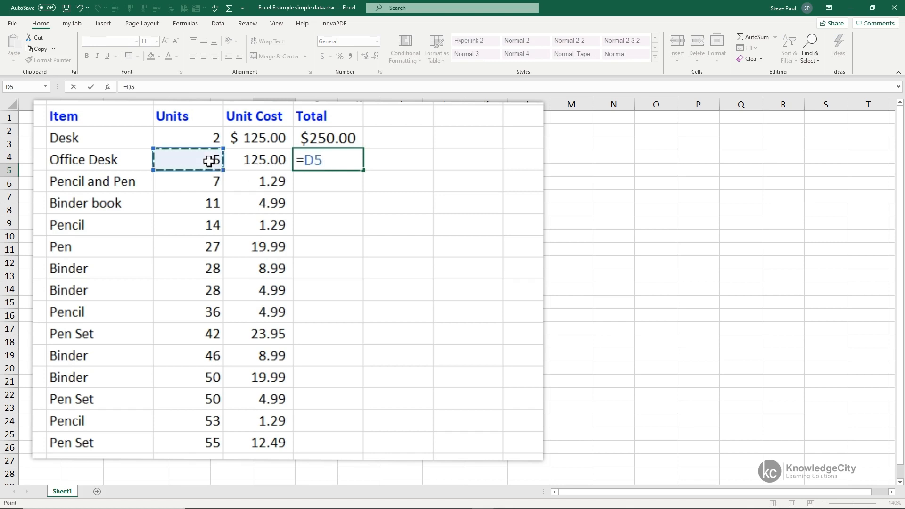
{"action": "type", "text": "*"}
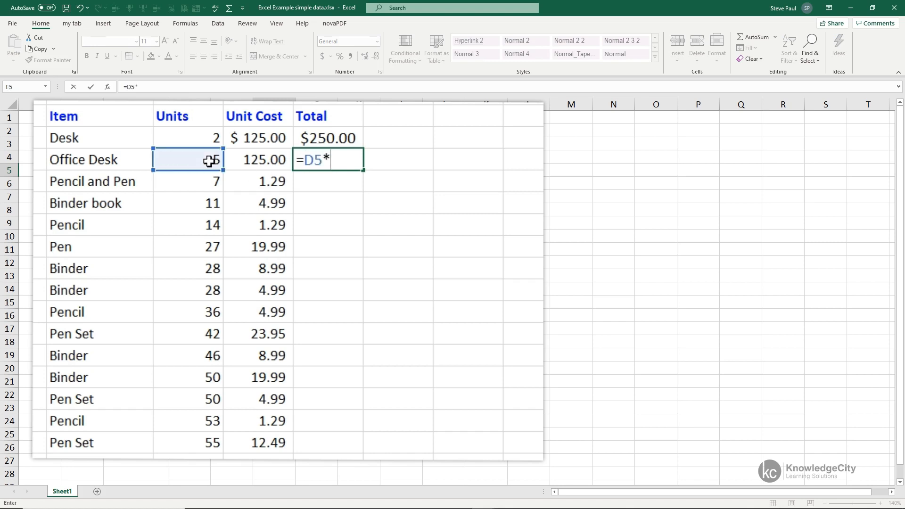
{"action": "left_click", "coordinate": [260, 161]}
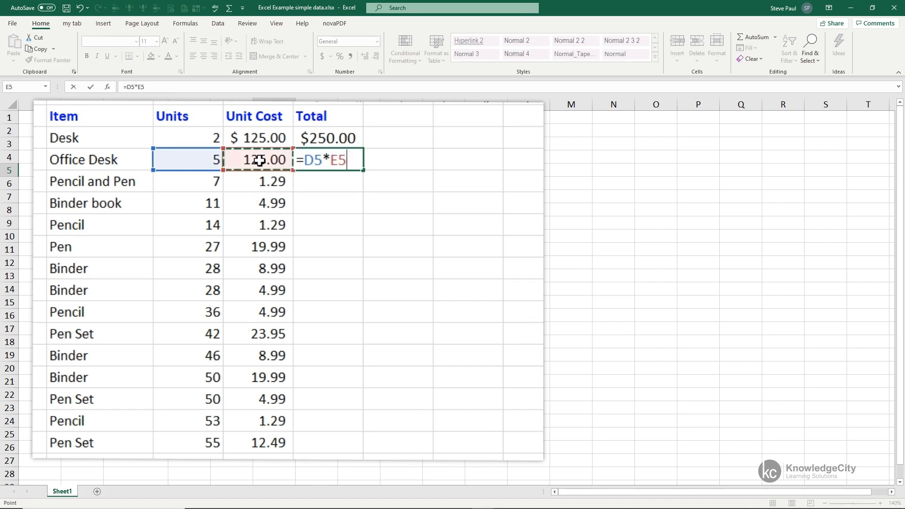
{"action": "key", "text": "Return"}
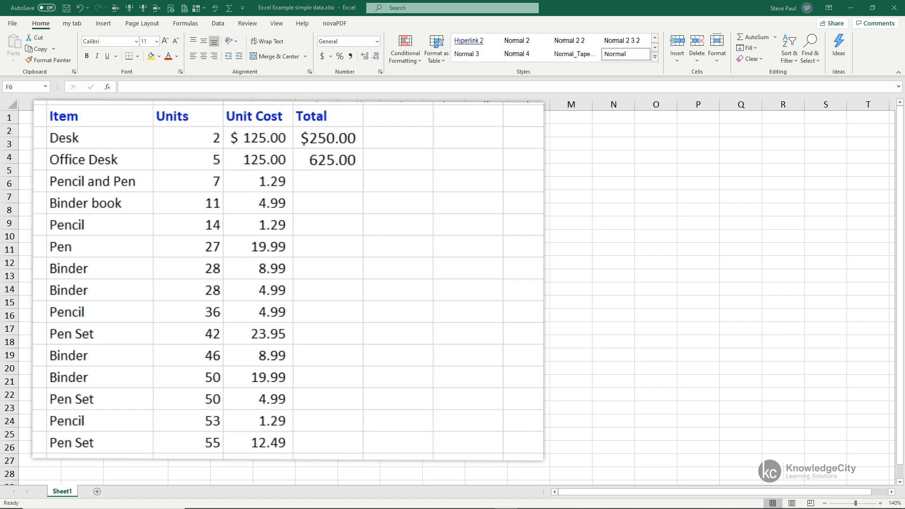
{"action": "left_click", "coordinate": [330, 160]}
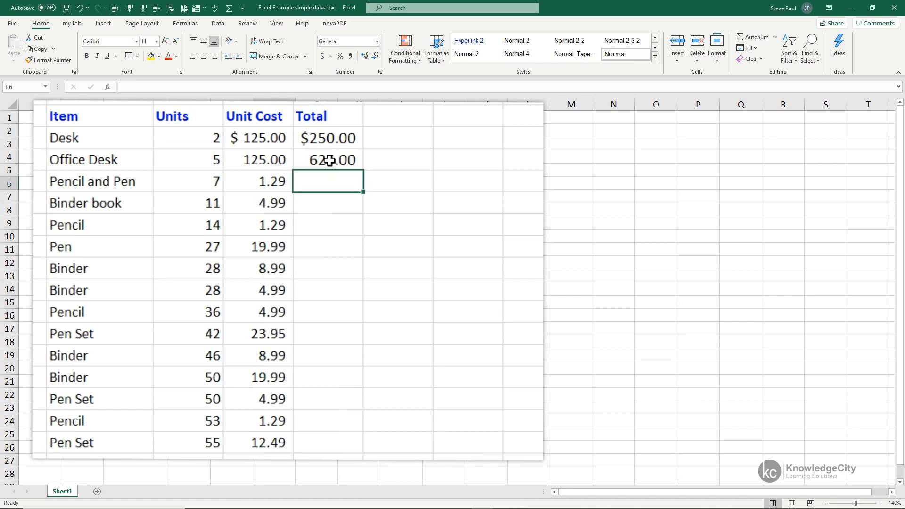
{"action": "left_click", "coordinate": [330, 161]}
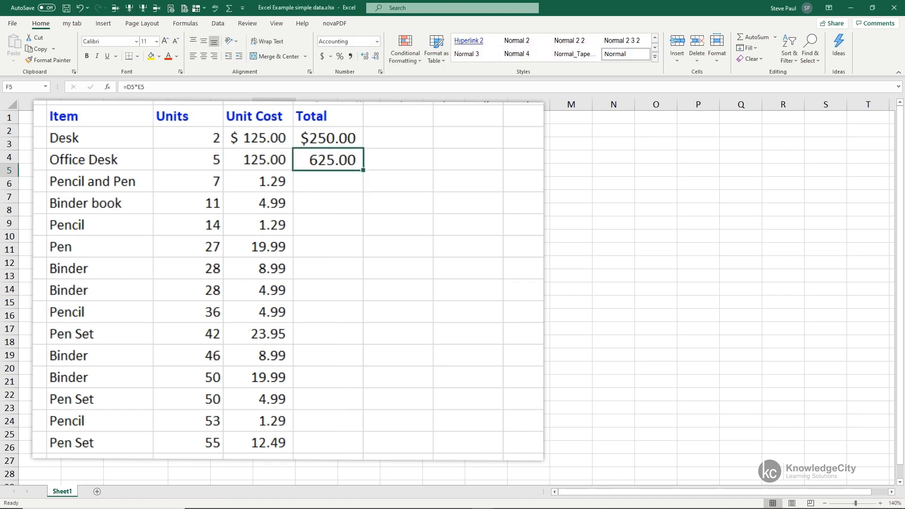
{"action": "double_click", "coordinate": [347, 161]}
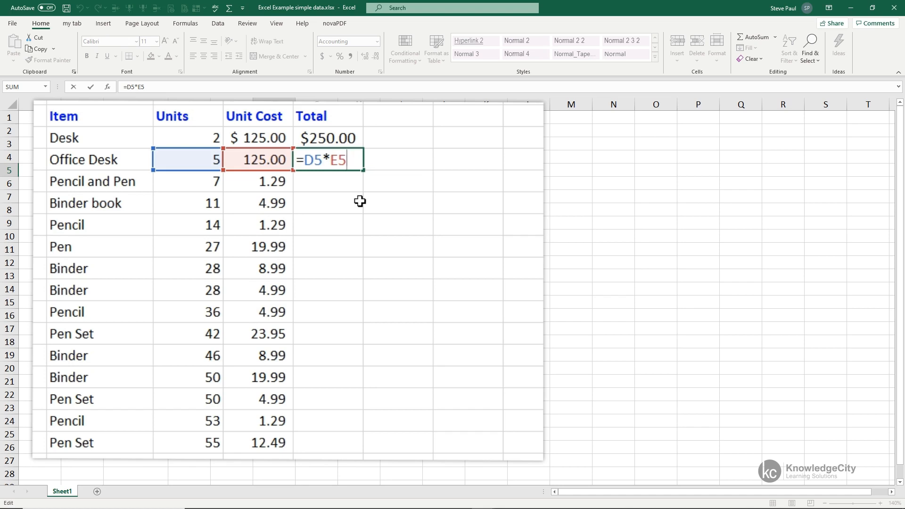
{"action": "key", "text": "Return"}
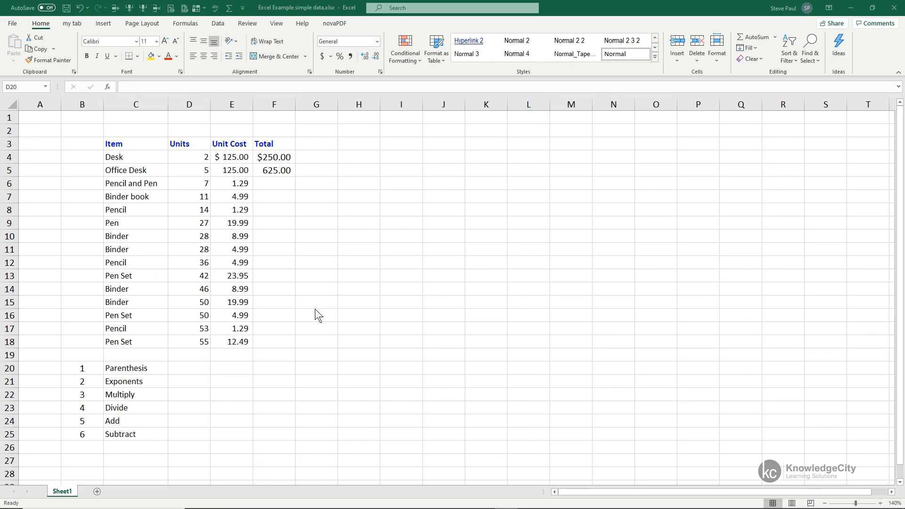
- Go through the order-of-operations list in C20:C25, from Parenthesis to Subtract
{"action": "left_click", "coordinate": [190, 369]}
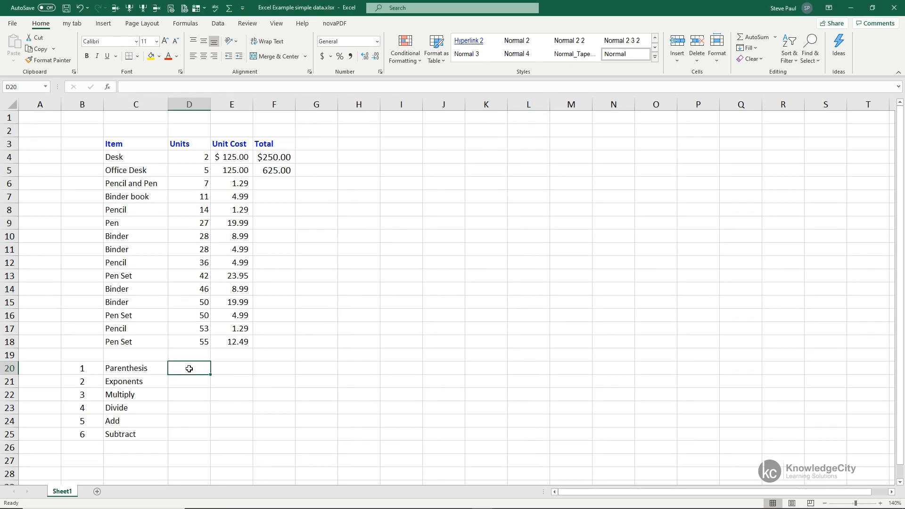
{"action": "left_click", "coordinate": [123, 369]}
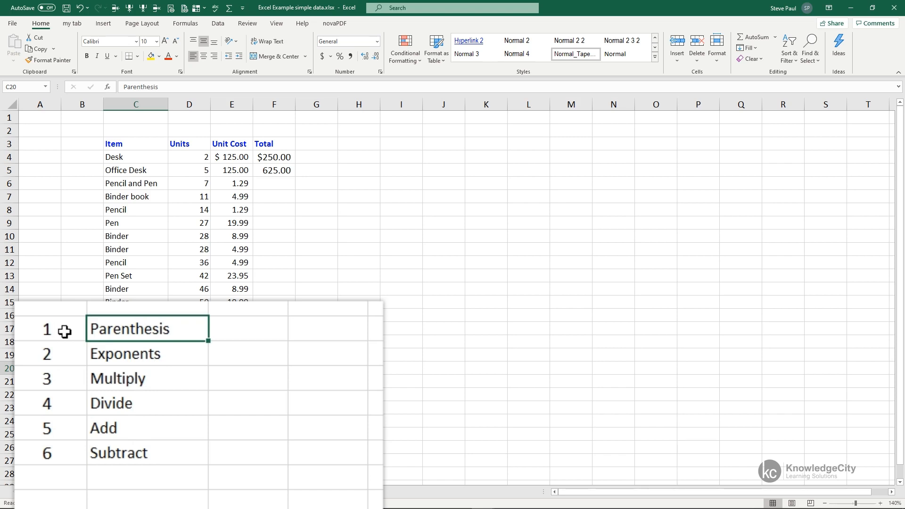
{"action": "key", "text": "Down"}
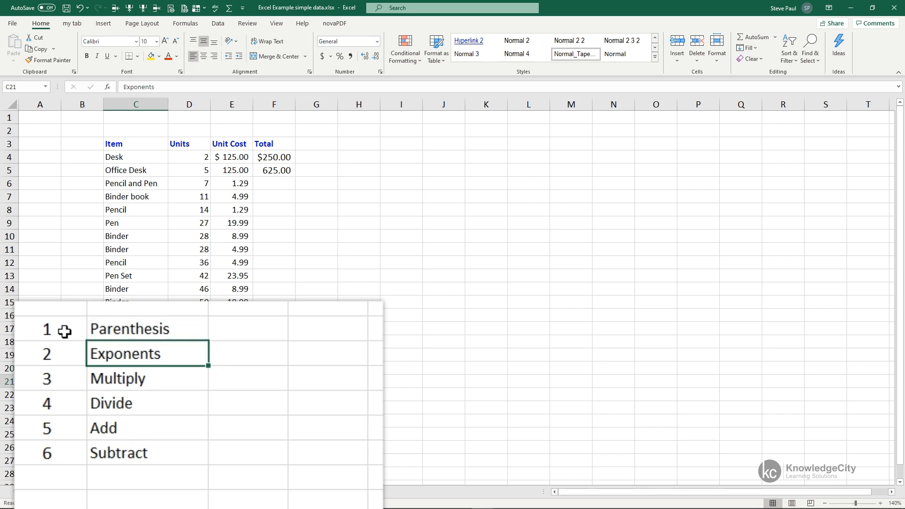
{"action": "key", "text": "Down"}
{"action": "key", "text": "Down"}
{"action": "key", "text": "Down"}
{"action": "key", "text": "Down"}
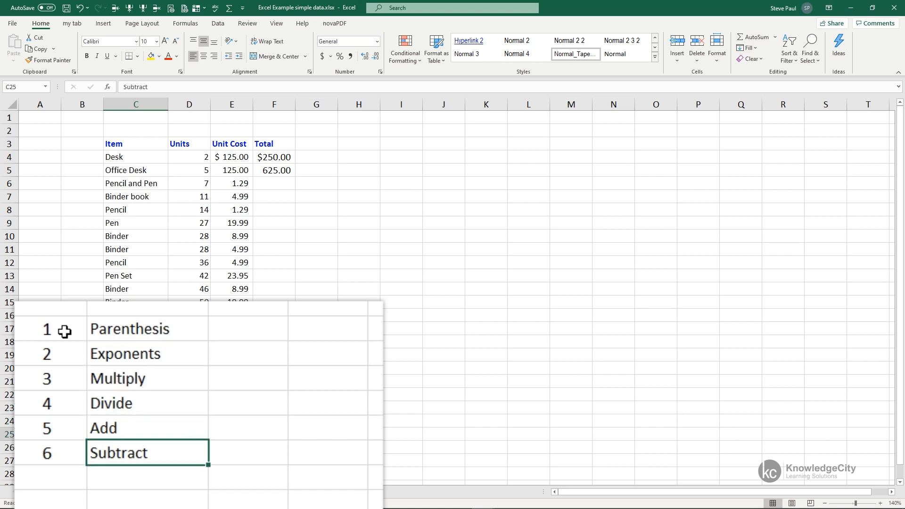
{"action": "key", "text": "Up"}
{"action": "key", "text": "Up"}
{"action": "key", "text": "Up"}
{"action": "key", "text": "Up"}
{"action": "key", "text": "Up"}
- Enter the formula =D9-E10/9 in cell D20, beside Parenthesis, picking the two referenced cells from the table
{"action": "key", "text": "Right"}
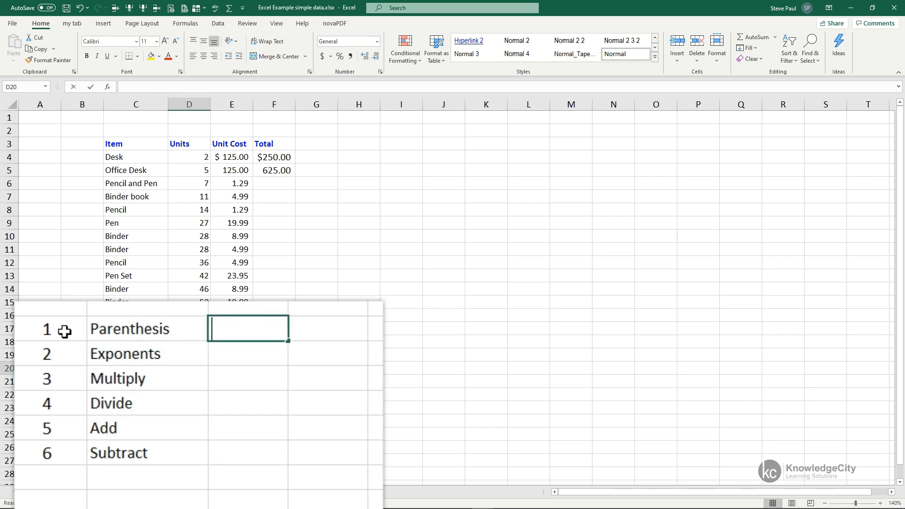
{"action": "type", "text": "="}
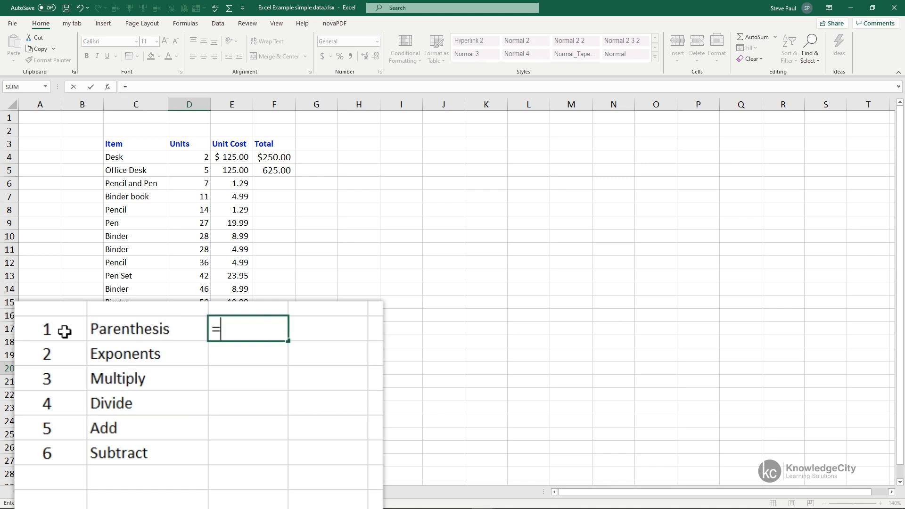
{"action": "left_click", "coordinate": [201, 222]}
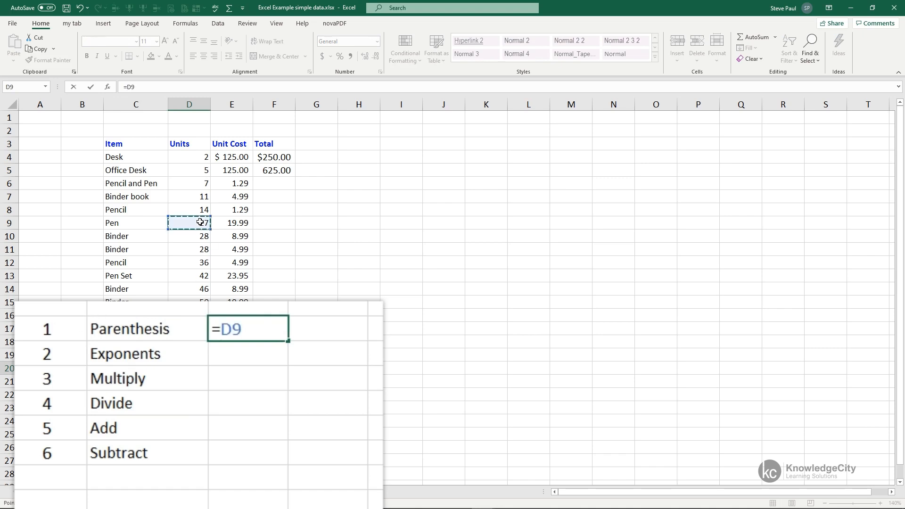
{"action": "type", "text": "-"}
{"action": "left_click", "coordinate": [239, 239]}
{"action": "type", "text": "/9"}
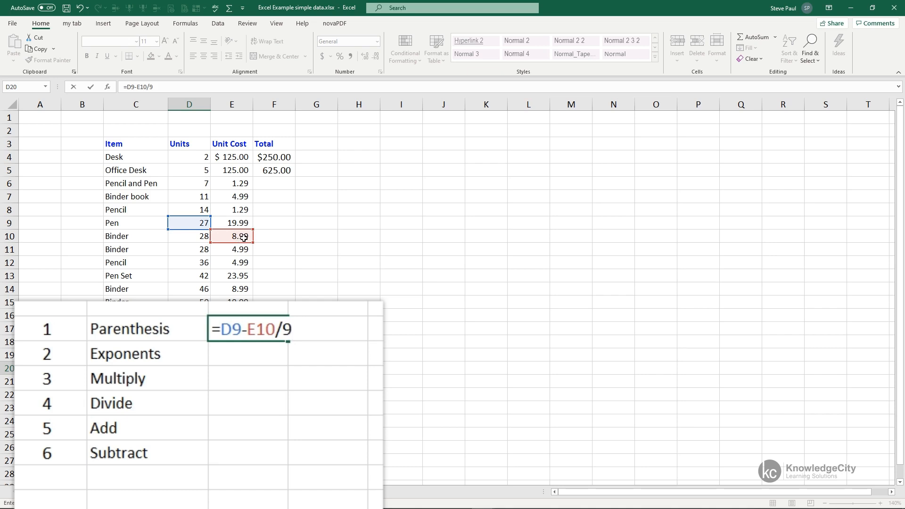
{"action": "key", "text": "Return"}
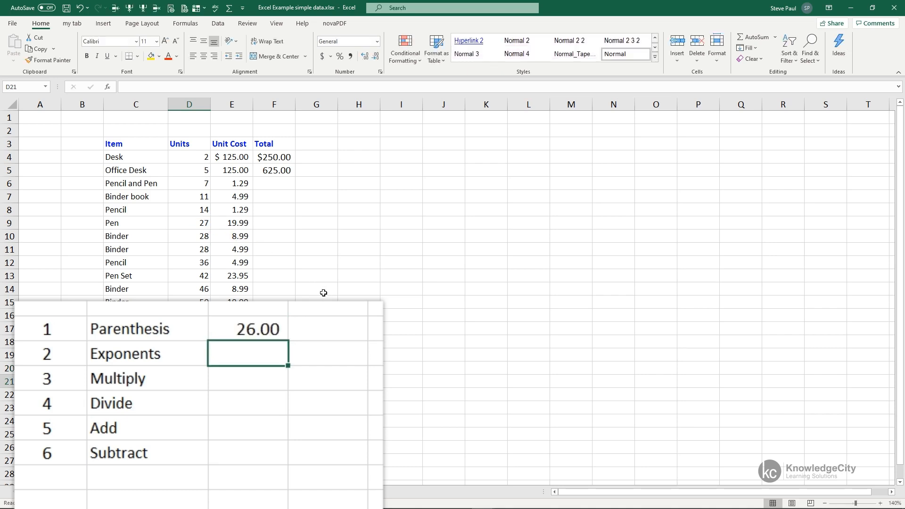
- Examine the formula in D20, checking its references to D9 and E10 and the order of its subtraction and division
{"action": "left_click", "coordinate": [273, 329]}
{"action": "double_click", "coordinate": [277, 328]}
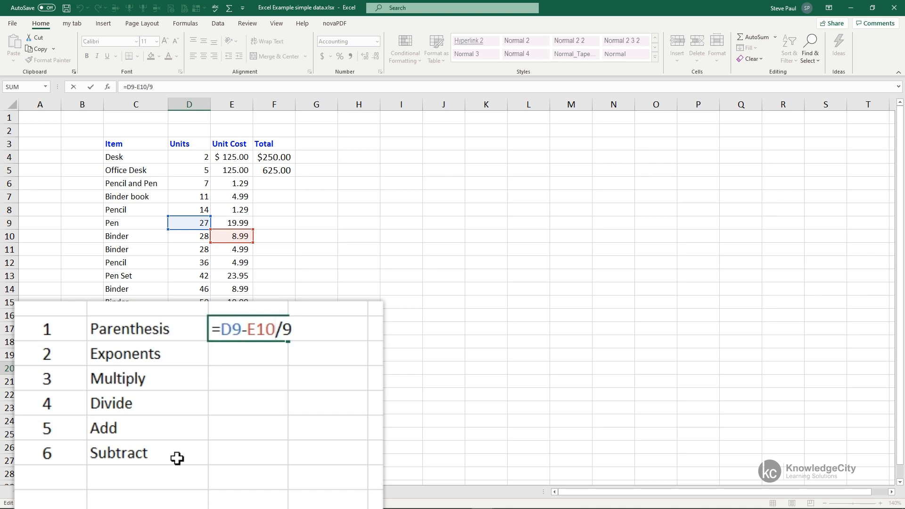
{"action": "key", "text": "Return"}
{"action": "key", "text": "Up"}
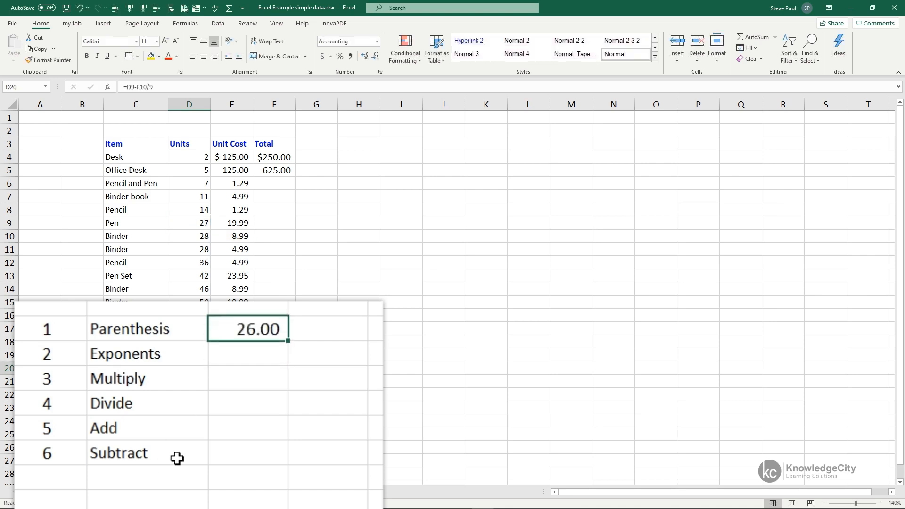
{"action": "double_click", "coordinate": [255, 330]}
{"action": "left_click", "coordinate": [220, 329]}
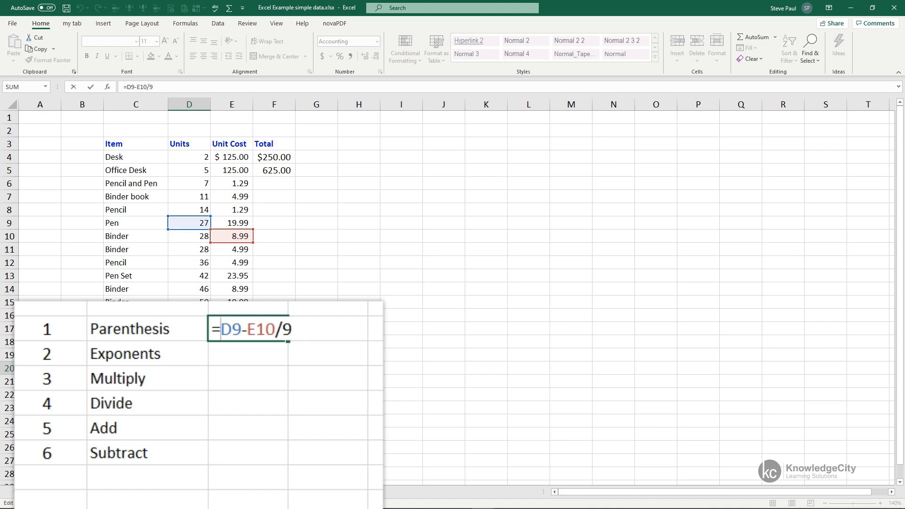
{"action": "key", "text": "Return"}
{"action": "left_click", "coordinate": [279, 333]}
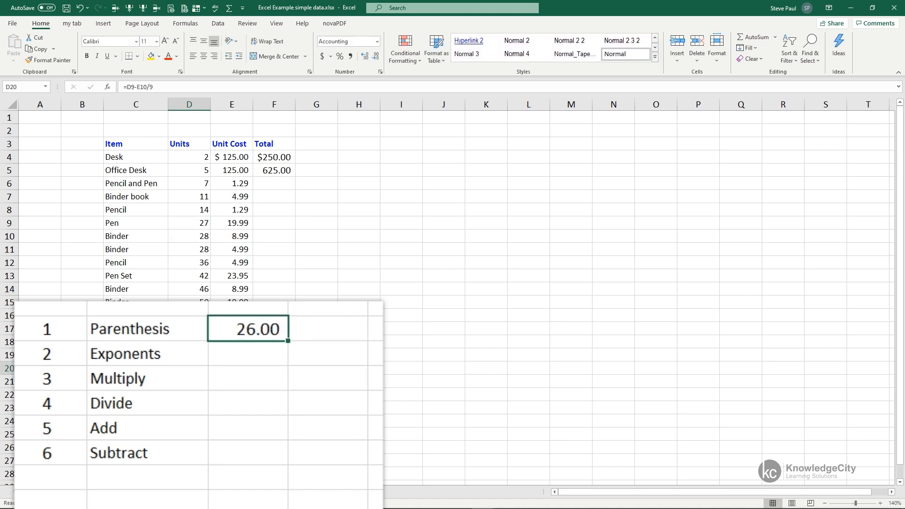
- Put parentheses around D9-E10 in cell D20 so the formula reads =(D9-E10)/9, and review it in the cell
{"action": "double_click", "coordinate": [267, 330]}
{"action": "key", "text": "Left"}
{"action": "key", "text": "Left"}
{"action": "key", "text": "Left"}
{"action": "key", "text": "Left"}
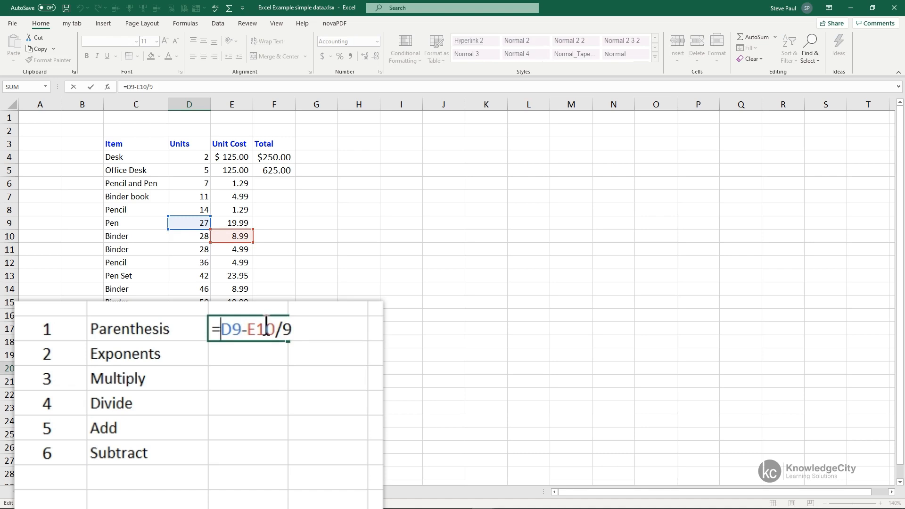
{"action": "type", "text": "("}
{"action": "key", "text": "Right"}
{"action": "key", "text": "Right"}
{"action": "key", "text": "Right"}
{"action": "key", "text": "Right"}
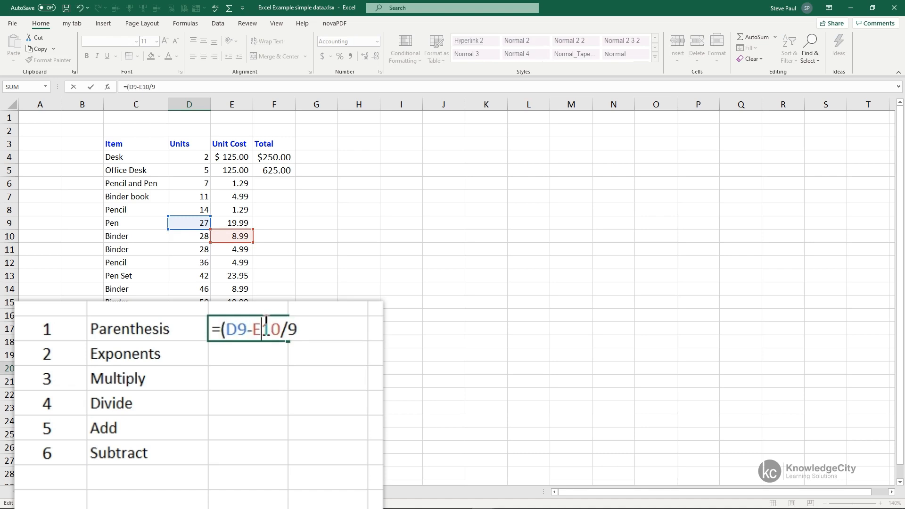
{"action": "type", "text": ")"}
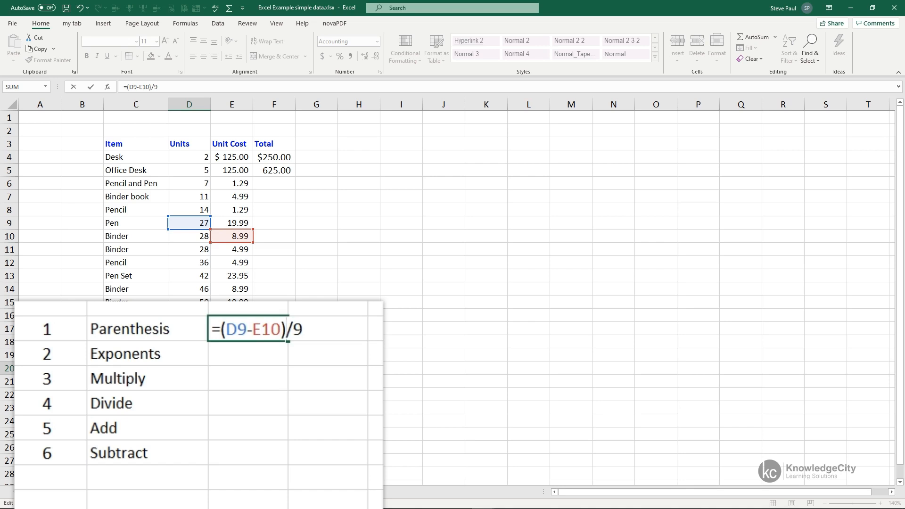
{"action": "key", "text": "Return"}
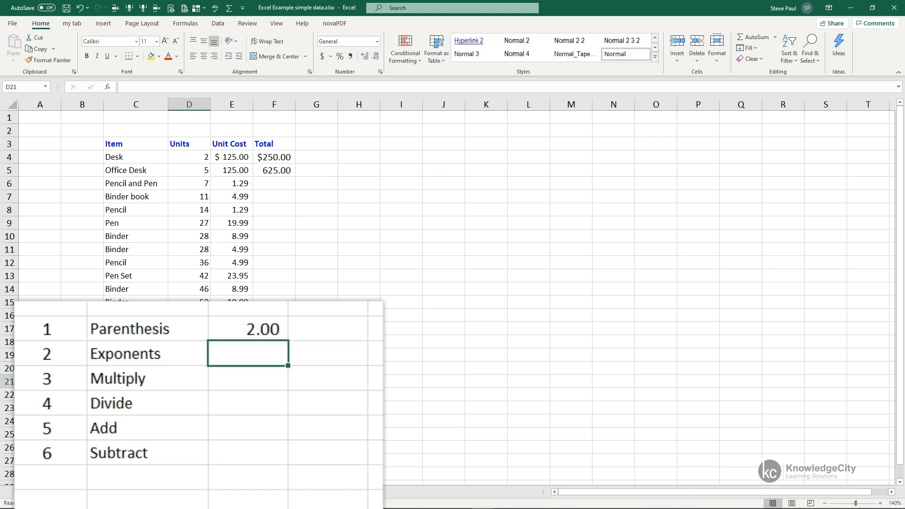
{"action": "key", "text": "Up"}
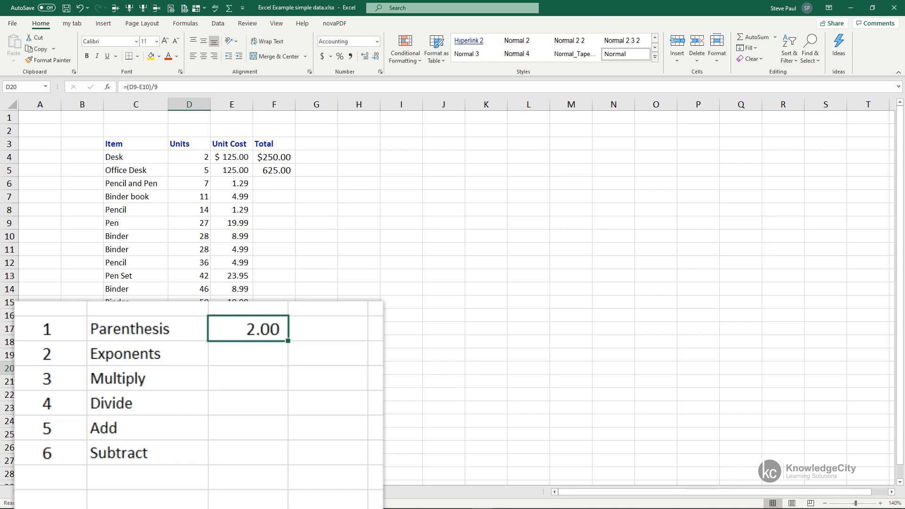
{"action": "double_click", "coordinate": [250, 328]}
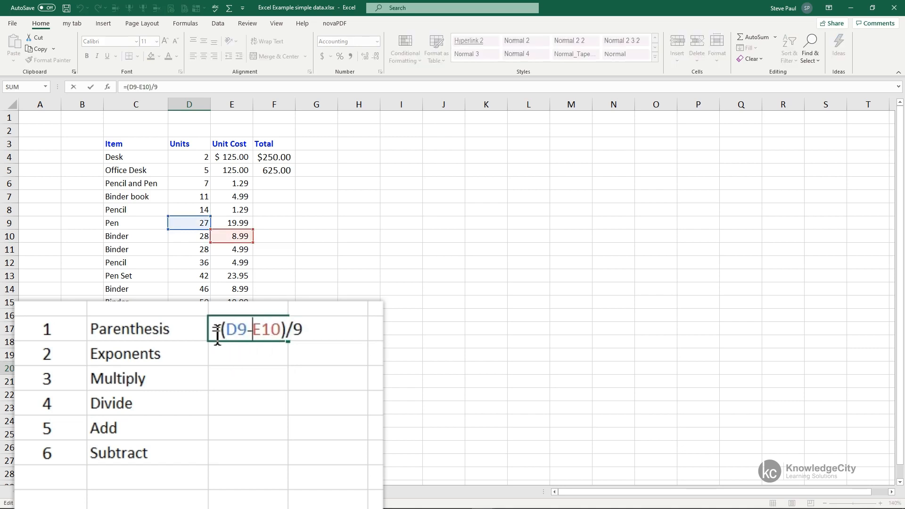